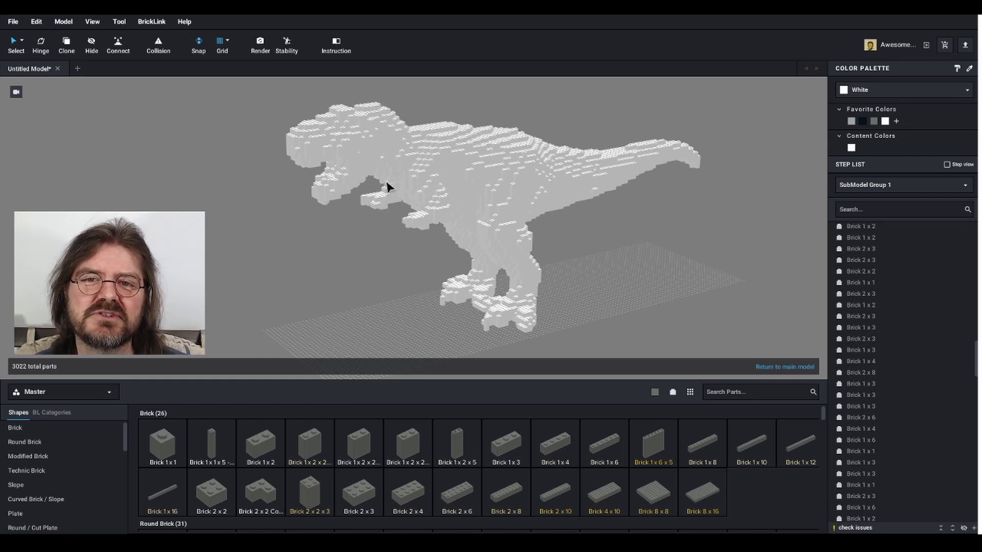
- Import T-Rex Model.obj as a 128-stud-base submodel sculpture using brick combinations, original texture, Y up and one step per layer
{"action": "left_click", "coordinate": [14, 23]}
{"action": "mouse_move", "coordinate": [55, 102]}
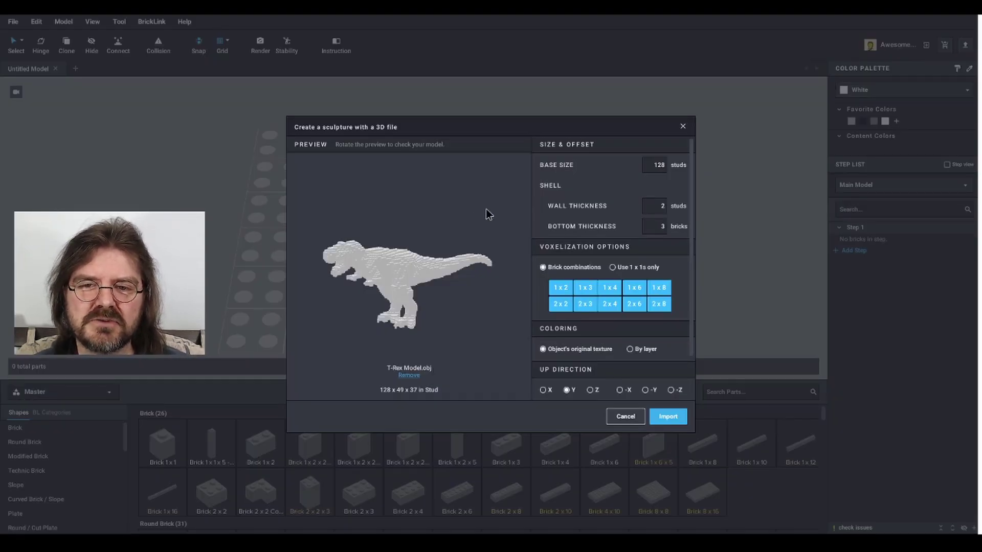
{"action": "double_click", "coordinate": [655, 165]}
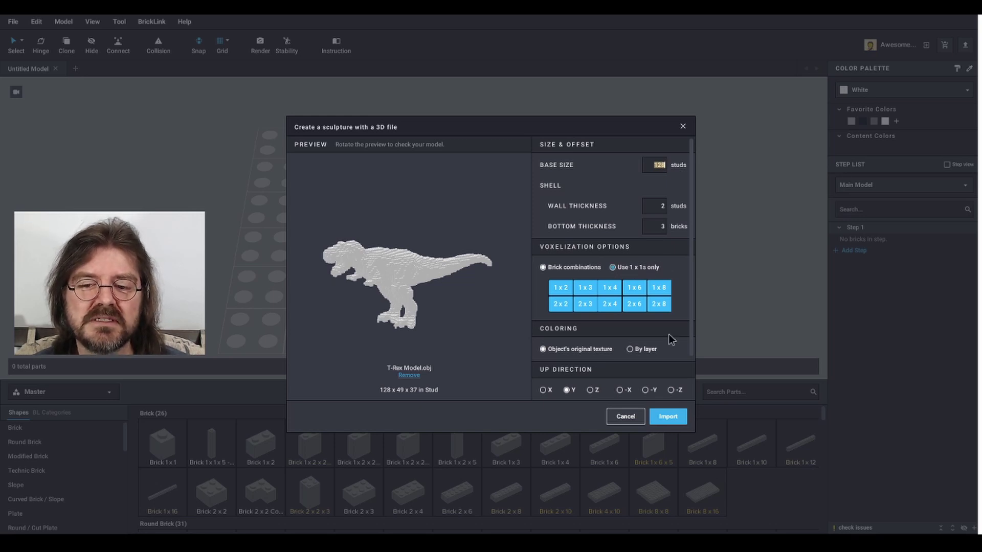
{"action": "scroll", "coordinate": [641, 344], "scroll_direction": "down", "scroll_amount": 1}
{"action": "scroll", "coordinate": [646, 348], "scroll_direction": "down", "scroll_amount": 1}
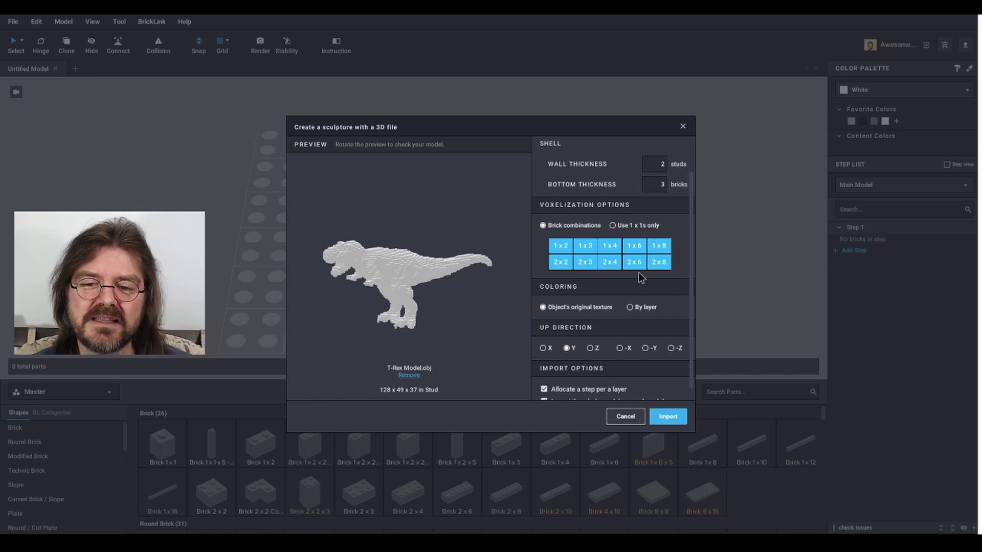
{"action": "scroll", "coordinate": [640, 276], "scroll_direction": "down", "scroll_amount": 1}
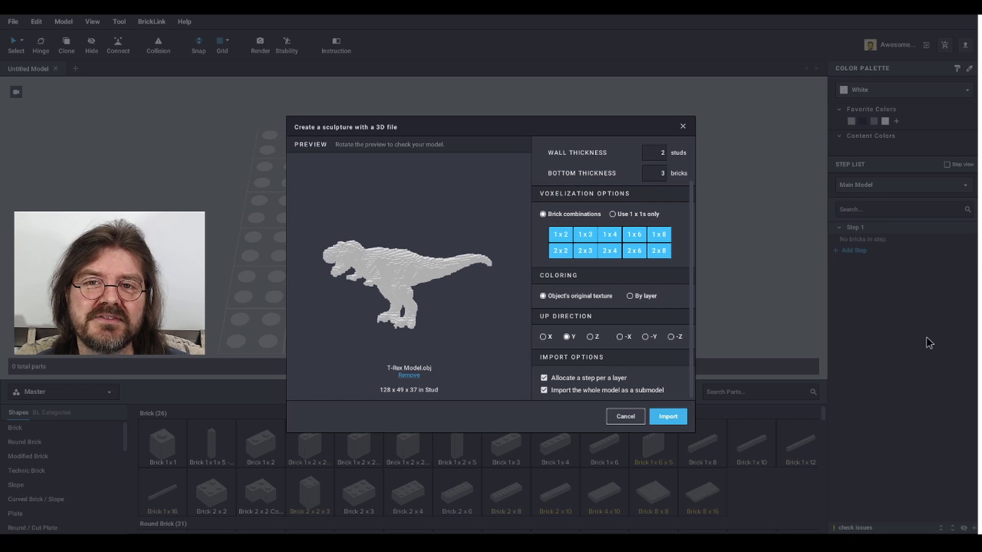
{"action": "left_click", "coordinate": [668, 417]}
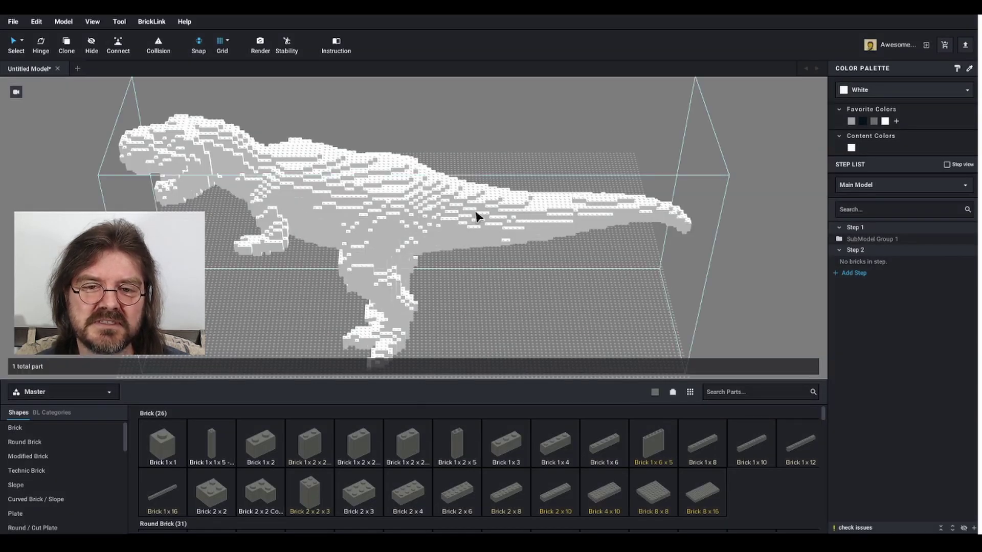
- Expand SubModel Group 1 in the main model's step list and look through its layer steps
{"action": "mouse_move", "coordinate": [478, 214]}
{"action": "right_mouse_down"}
{"action": "mouse_move", "coordinate": [495, 208]}
{"action": "mouse_move", "coordinate": [475, 217]}
{"action": "mouse_move", "coordinate": [476, 187]}
{"action": "mouse_move", "coordinate": [471, 202]}
{"action": "mouse_move", "coordinate": [482, 210]}
{"action": "mouse_move", "coordinate": [443, 207]}
{"action": "mouse_move", "coordinate": [480, 210]}
{"action": "right_mouse_up"}
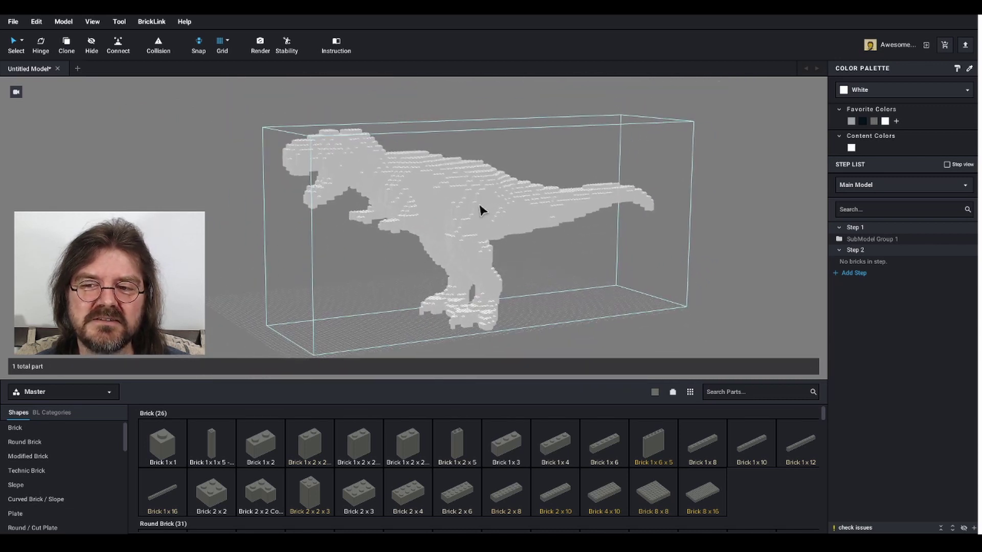
{"action": "left_click", "coordinate": [852, 237]}
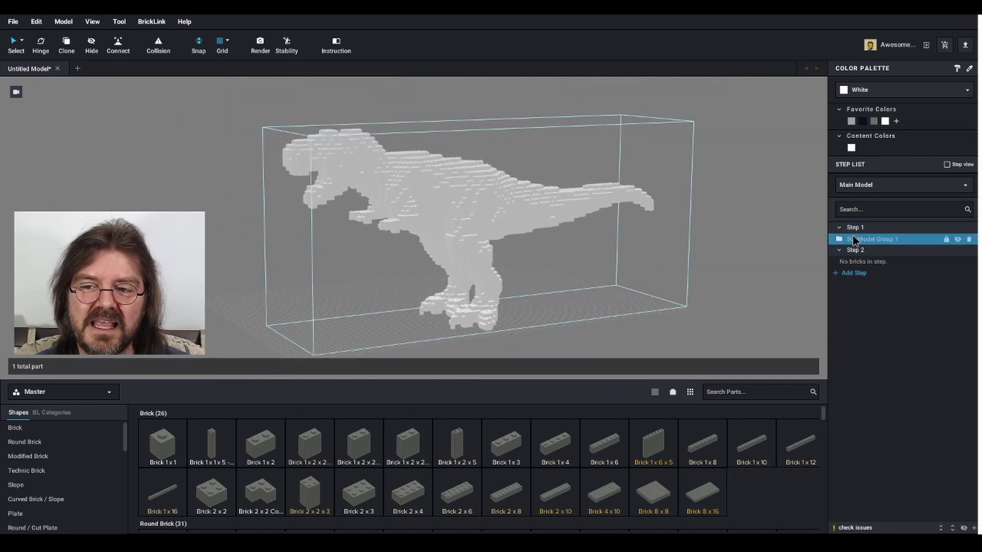
{"action": "left_click", "coordinate": [879, 186]}
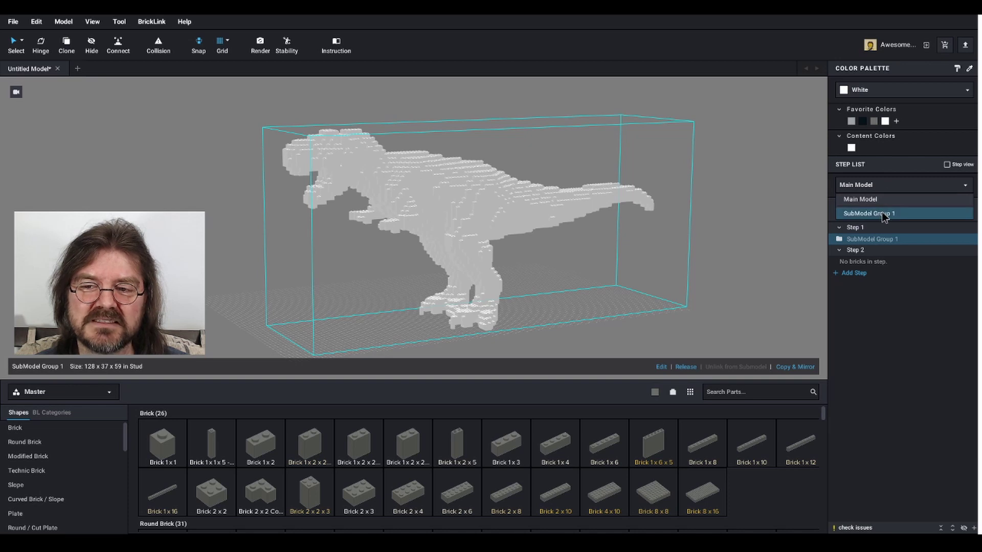
{"action": "left_click", "coordinate": [876, 240]}
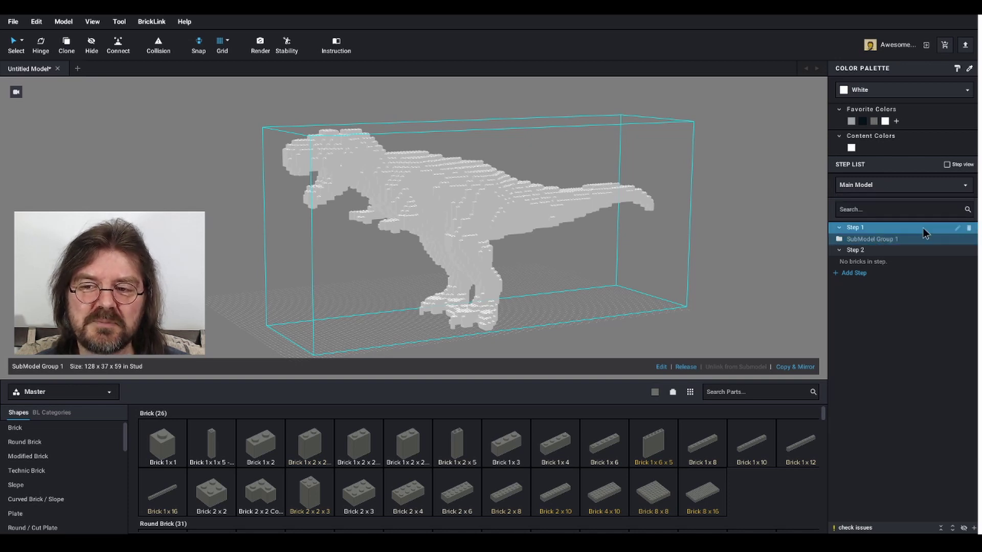
{"action": "left_click", "coordinate": [839, 240]}
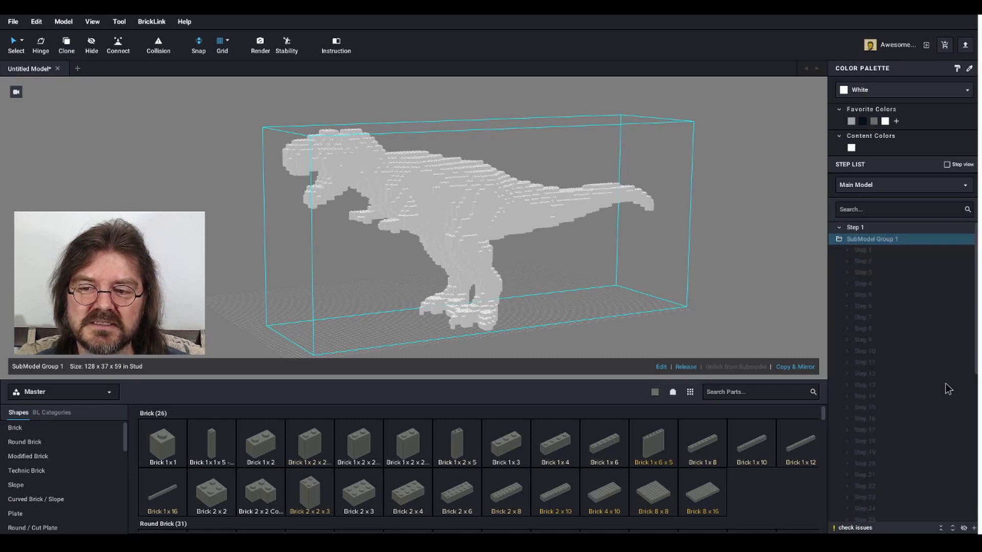
{"action": "scroll", "coordinate": [906, 358], "scroll_direction": "down", "scroll_amount": 5}
{"action": "scroll", "coordinate": [907, 363], "scroll_direction": "down", "scroll_amount": 3}
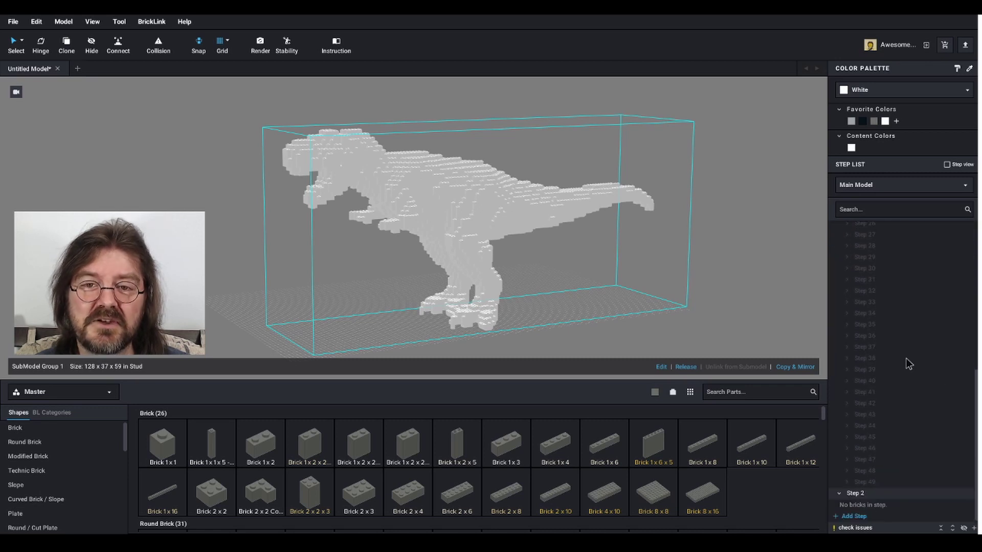
{"action": "right_click_drag", "start_coordinate": [722, 196], "coordinate": [688, 209]}
{"action": "scroll", "coordinate": [662, 201], "scroll_direction": "up", "scroll_amount": 2}
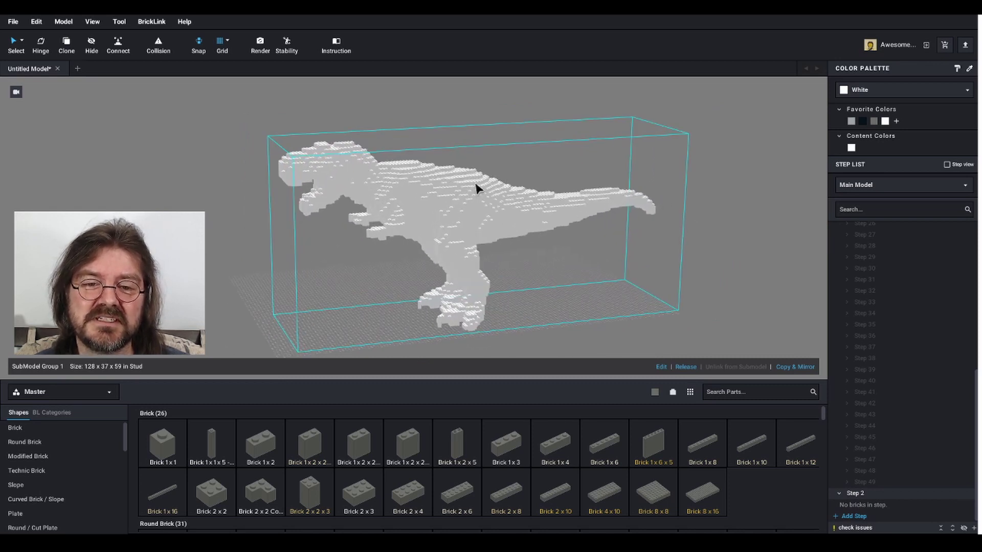
{"action": "scroll", "coordinate": [486, 185], "scroll_direction": "up", "scroll_amount": 3}
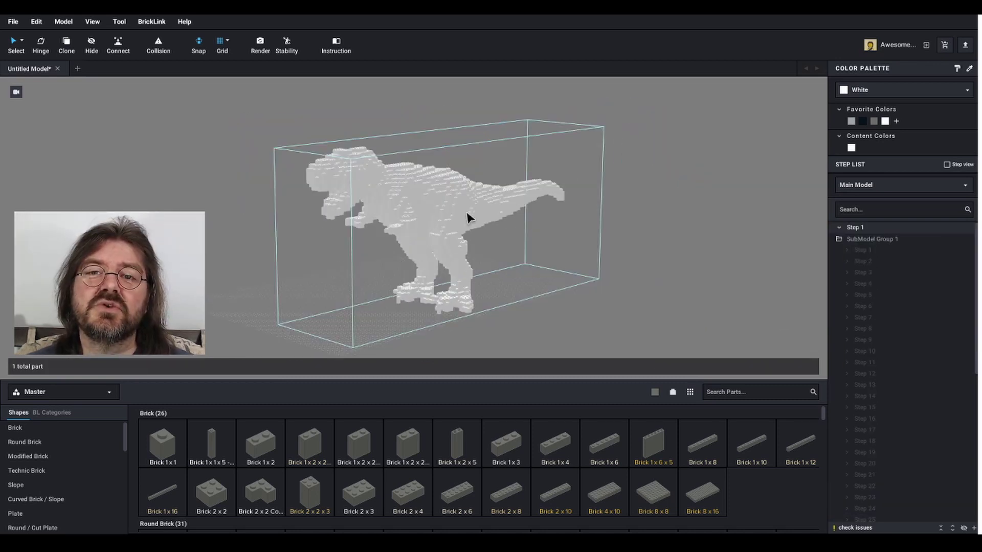
{"action": "right_click_drag", "start_coordinate": [473, 221], "coordinate": [560, 169]}
{"action": "left_click", "coordinate": [562, 163]}
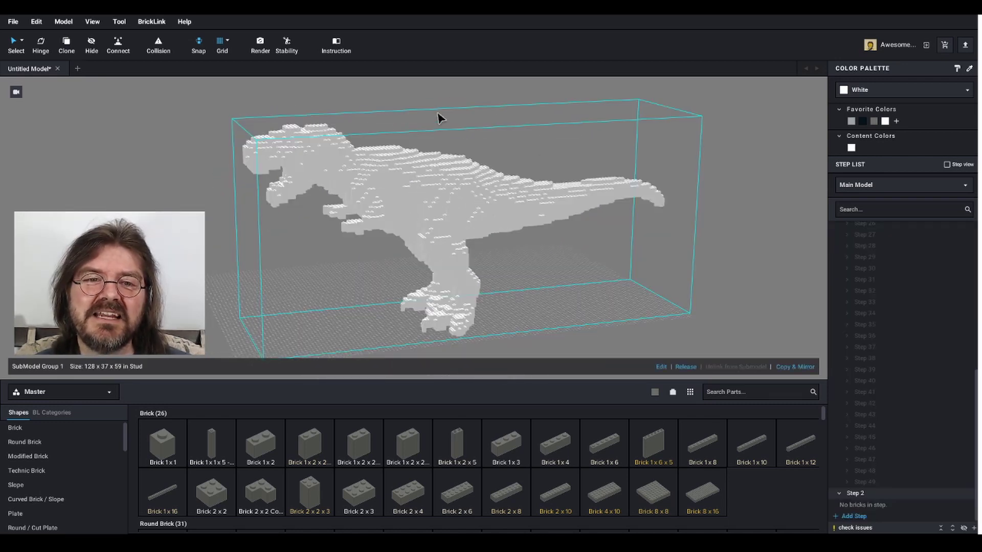
- Review the photoreal render's background, light, device and camera options and rotate the T-Rex in the preview
{"action": "left_click", "coordinate": [260, 46]}
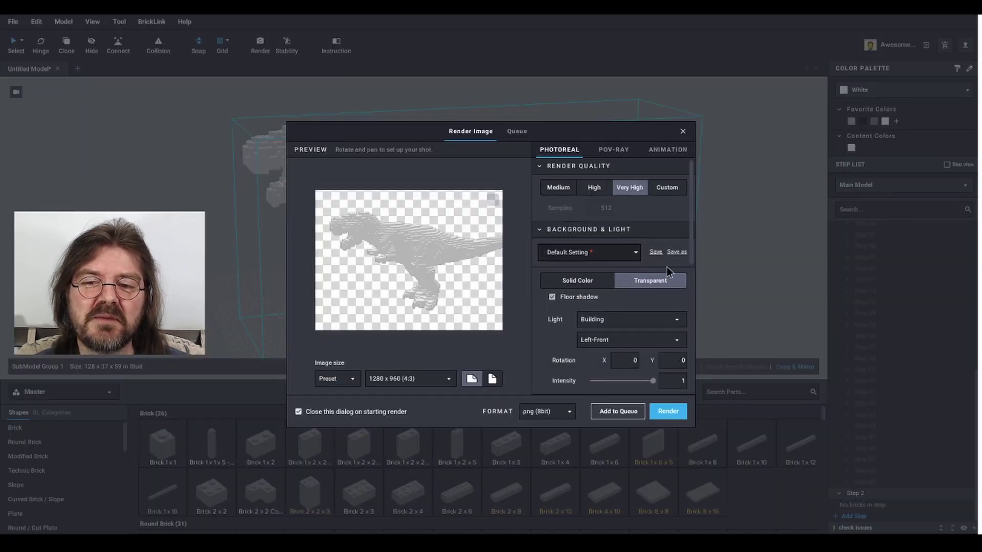
{"action": "scroll", "coordinate": [583, 261], "scroll_direction": "down", "scroll_amount": 3}
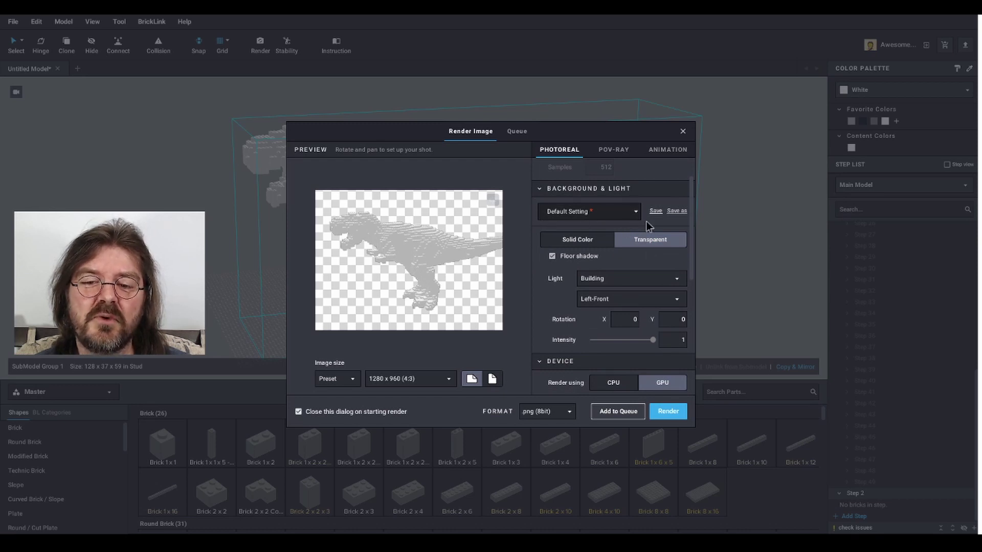
{"action": "scroll", "coordinate": [647, 228], "scroll_direction": "down", "scroll_amount": 5}
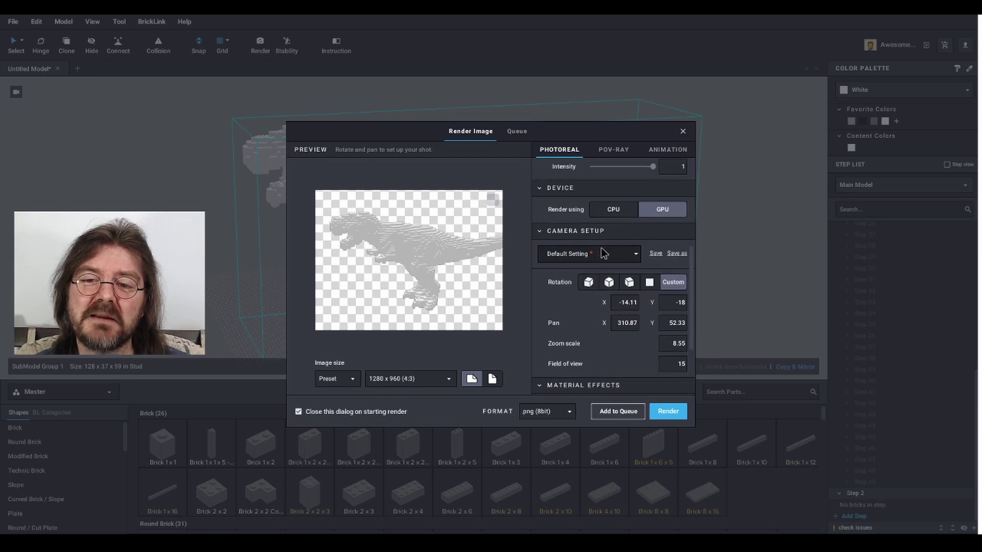
{"action": "scroll", "coordinate": [620, 263], "scroll_direction": "up", "scroll_amount": 5}
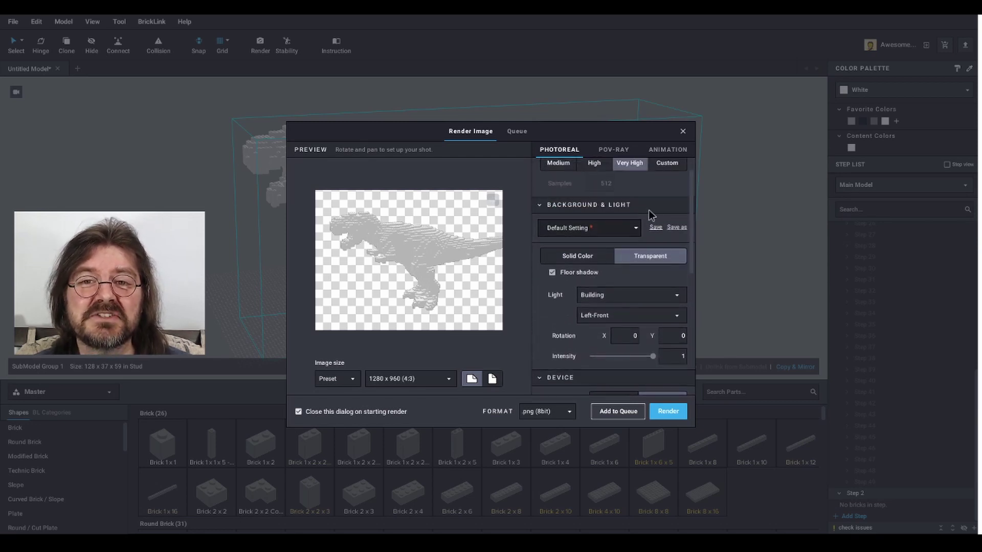
{"action": "scroll", "coordinate": [619, 259], "scroll_direction": "down", "scroll_amount": 2}
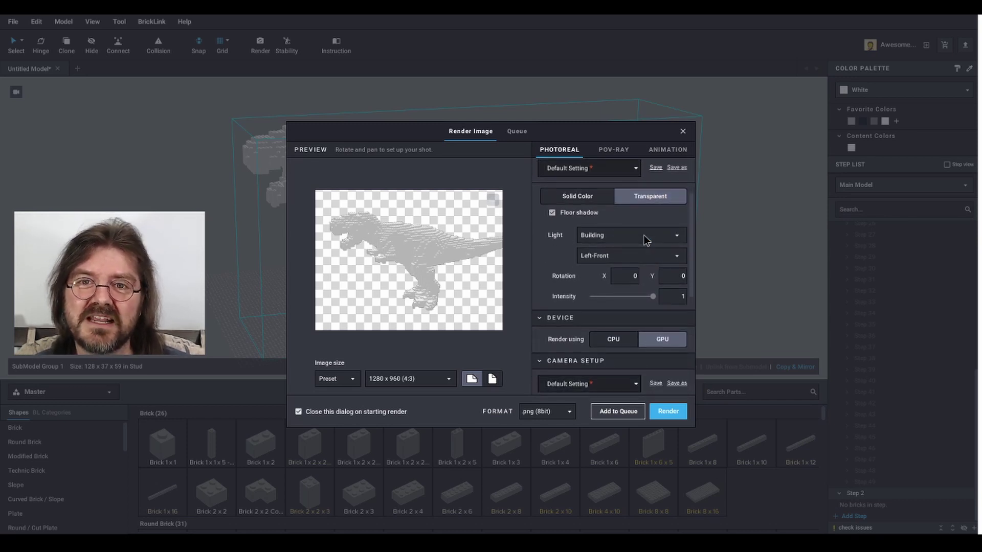
{"action": "scroll", "coordinate": [650, 220], "scroll_direction": "up", "scroll_amount": 1}
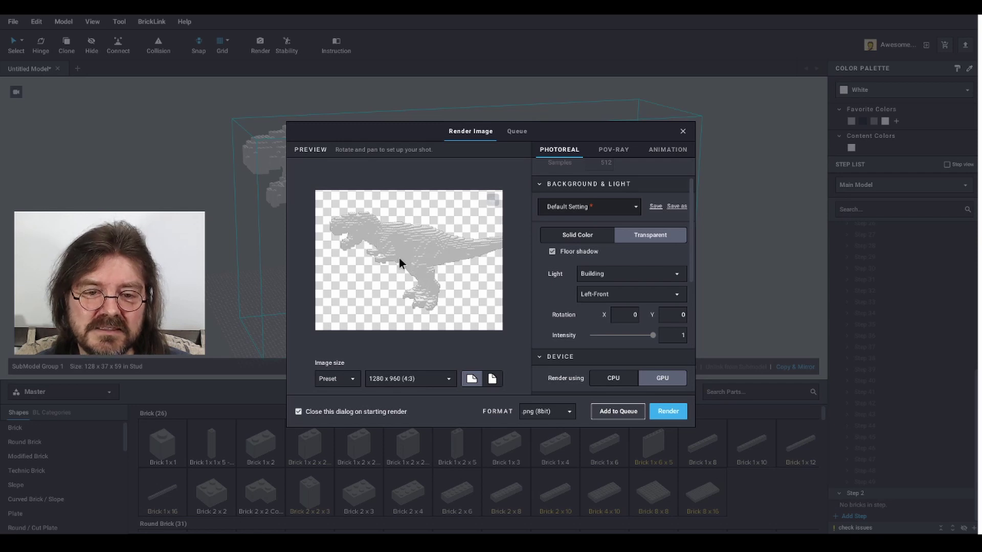
{"action": "left_click_drag", "start_coordinate": [398, 257], "coordinate": [426, 250]}
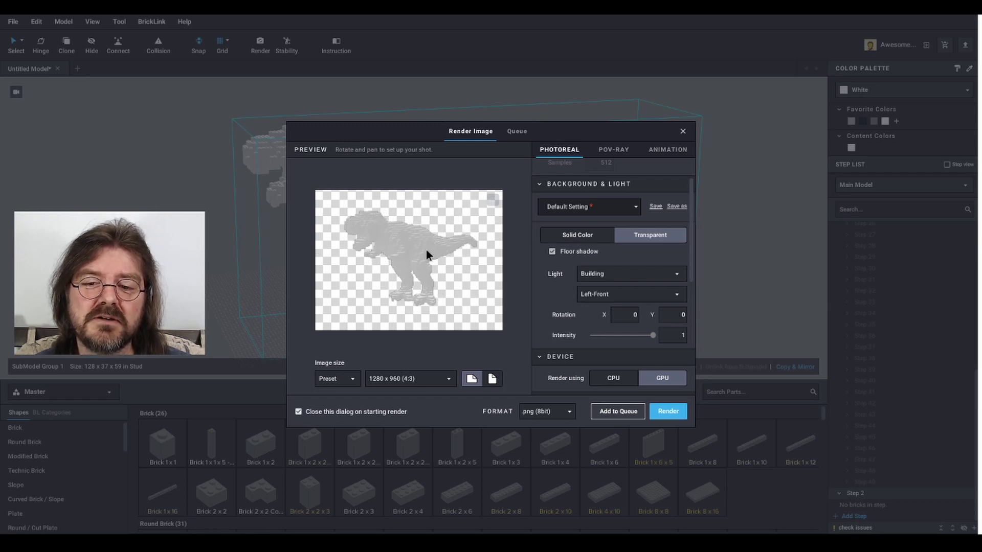
{"action": "left_click", "coordinate": [684, 134]}
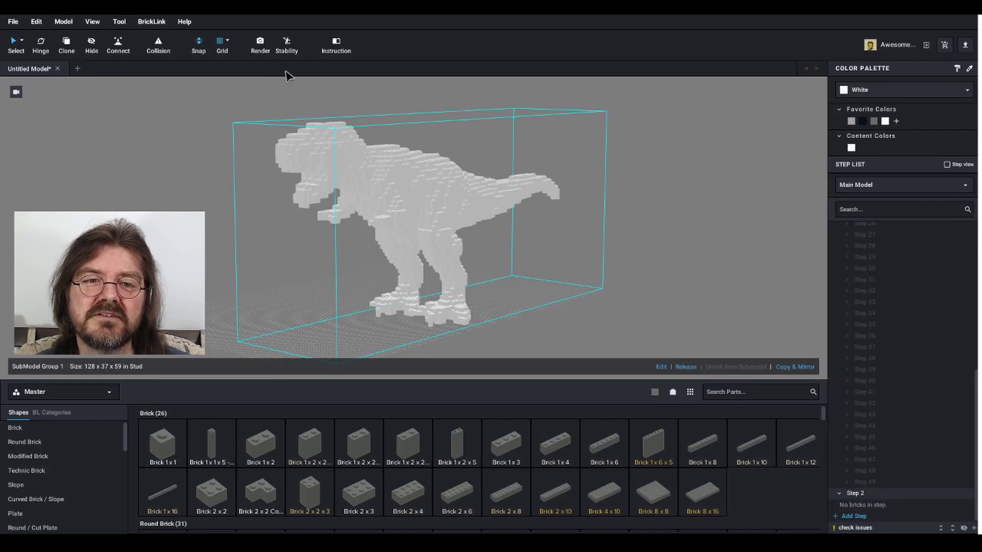
- Reopen the render image settings, turn the T-Rex preview to face the opposite direction, and close the settings
{"action": "left_click", "coordinate": [261, 45]}
{"action": "right_click_drag", "start_coordinate": [384, 253], "coordinate": [425, 253]}
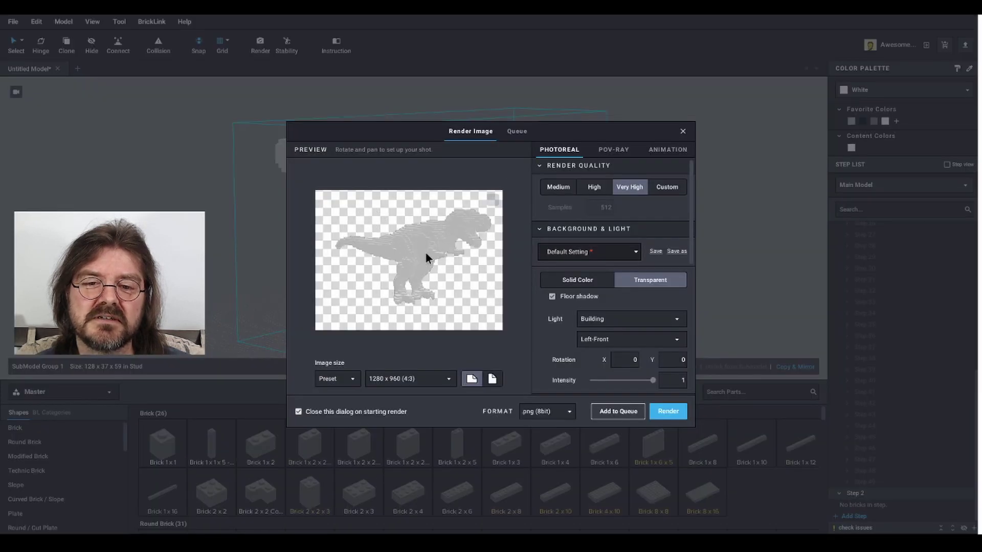
{"action": "left_click", "coordinate": [683, 132]}
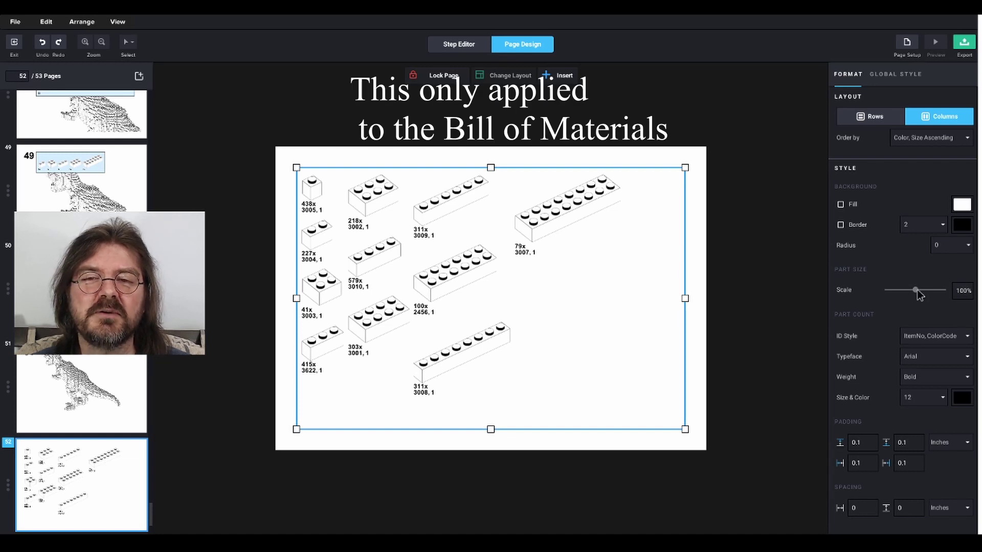
- Open the part scale value of the bill of materials on instruction page 52 for editing
{"action": "left_click", "coordinate": [962, 291]}
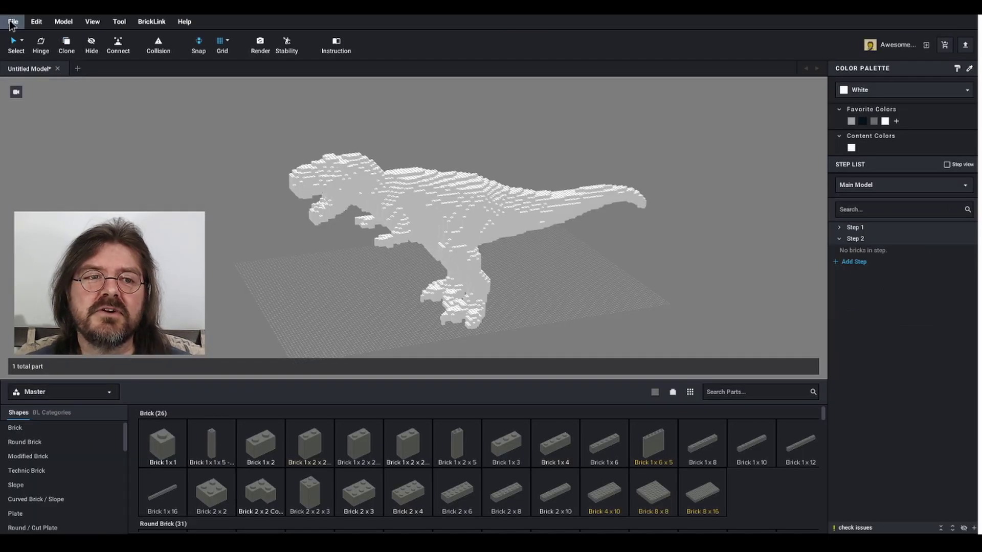
- Look through the export formats available for the T-Rex model without exporting it
{"action": "left_click", "coordinate": [13, 22]}
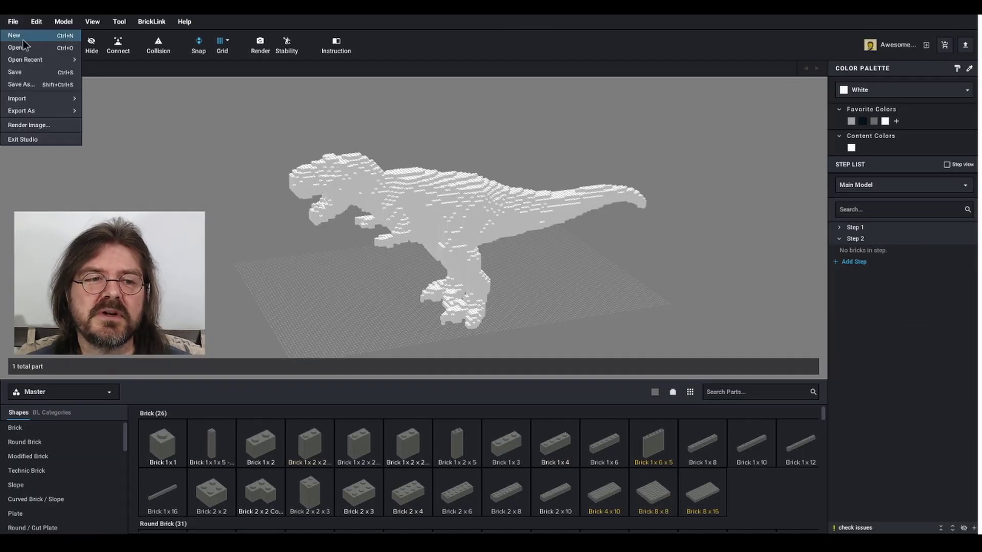
{"action": "mouse_move", "coordinate": [39, 107]}
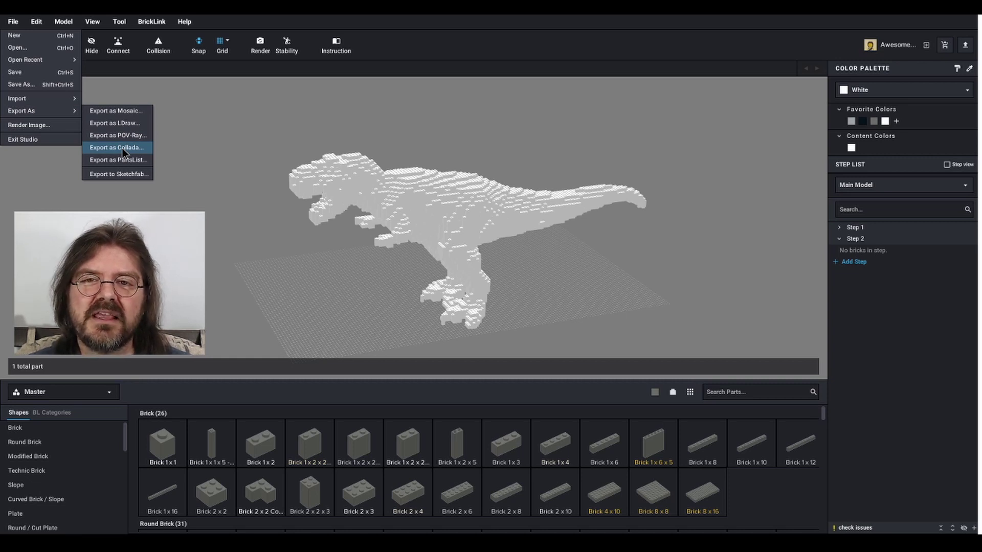
{"action": "left_click", "coordinate": [489, 136]}
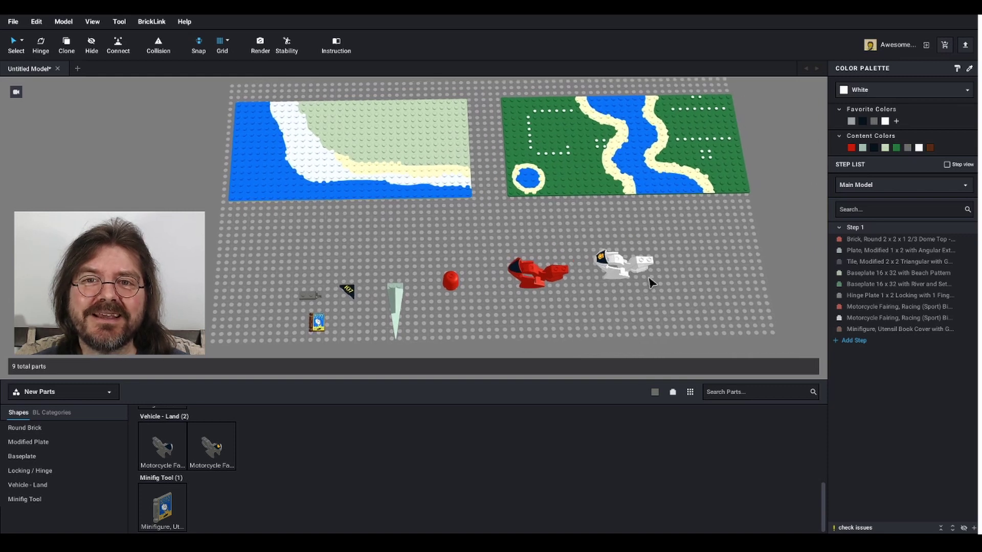
- Inspect the beach-pattern baseplate and the green river baseplate, selecting each one and viewing them from a lower angle
{"action": "scroll", "coordinate": [651, 283], "scroll_direction": "down", "scroll_amount": 2}
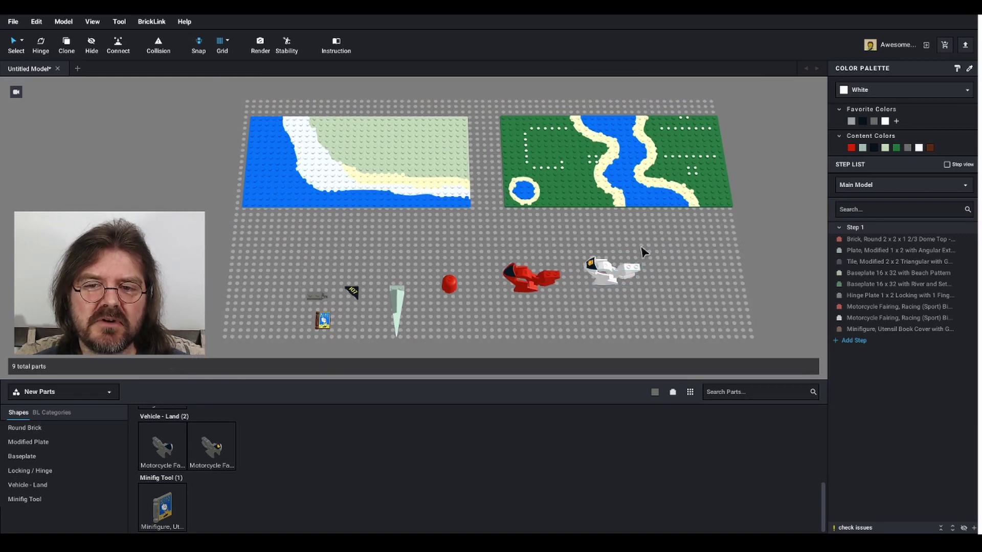
{"action": "middle_click_drag", "start_coordinate": [644, 252], "coordinate": [633, 256]}
{"action": "scroll", "coordinate": [633, 255], "scroll_direction": "up", "scroll_amount": 2}
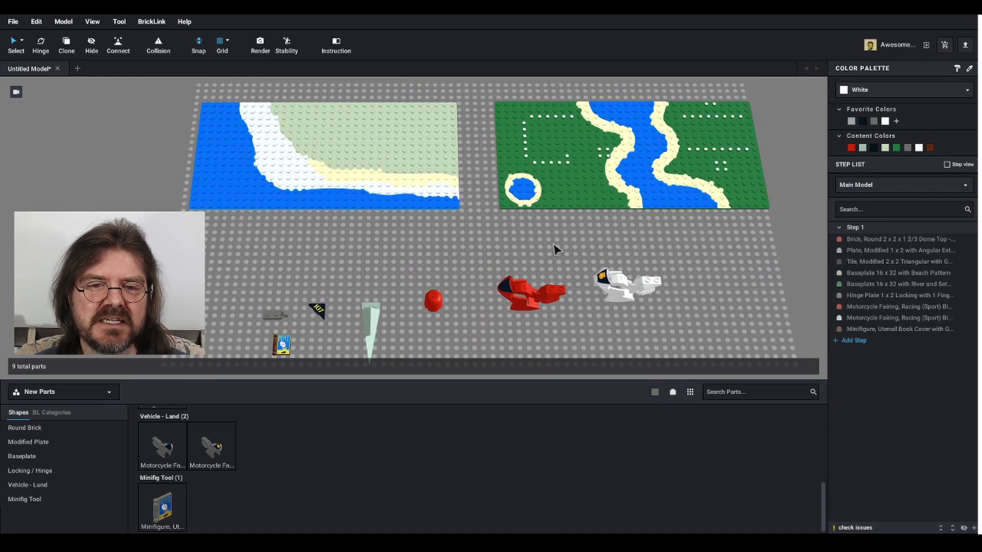
{"action": "left_click", "coordinate": [380, 152]}
{"action": "left_click", "coordinate": [706, 199]}
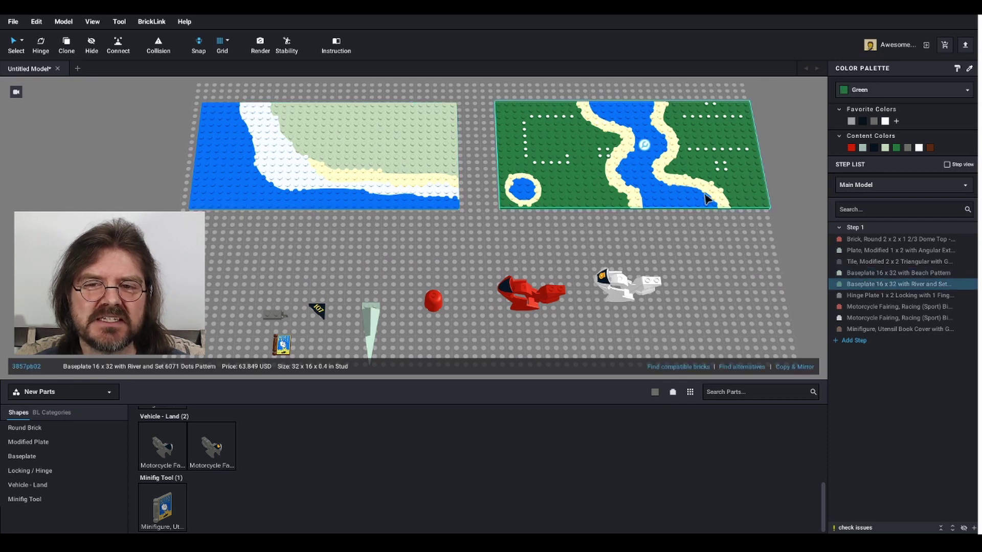
{"action": "scroll", "coordinate": [643, 237], "scroll_direction": "down", "scroll_amount": 3}
{"action": "right_click_drag", "start_coordinate": [616, 237], "coordinate": [618, 295]}
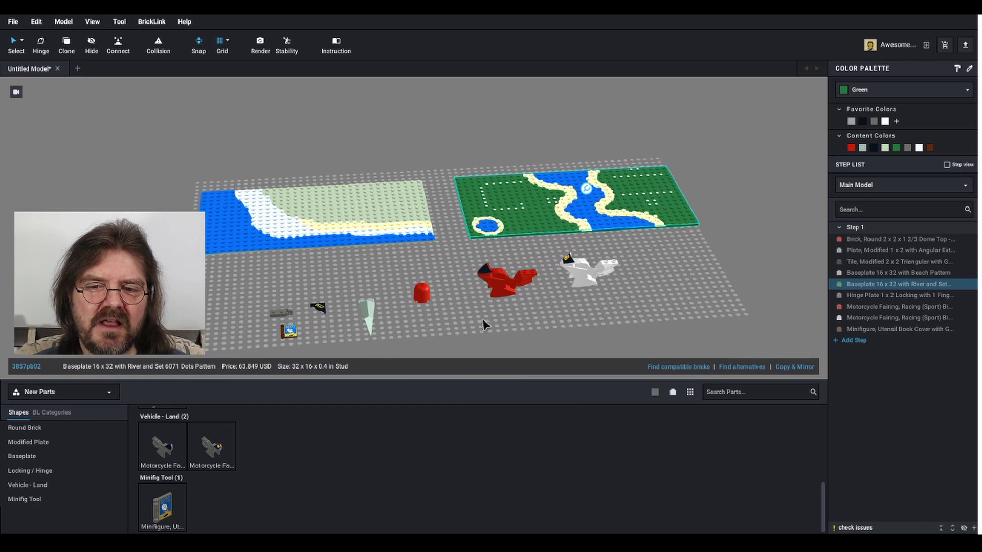
- Examine the two motorcycle fairings, the red dome-top round brick and the sand green angular-extension plate by selecting them in turn
{"action": "left_click_drag", "start_coordinate": [456, 317], "coordinate": [682, 280]}
{"action": "scroll", "coordinate": [597, 280], "scroll_direction": "up", "scroll_amount": 5}
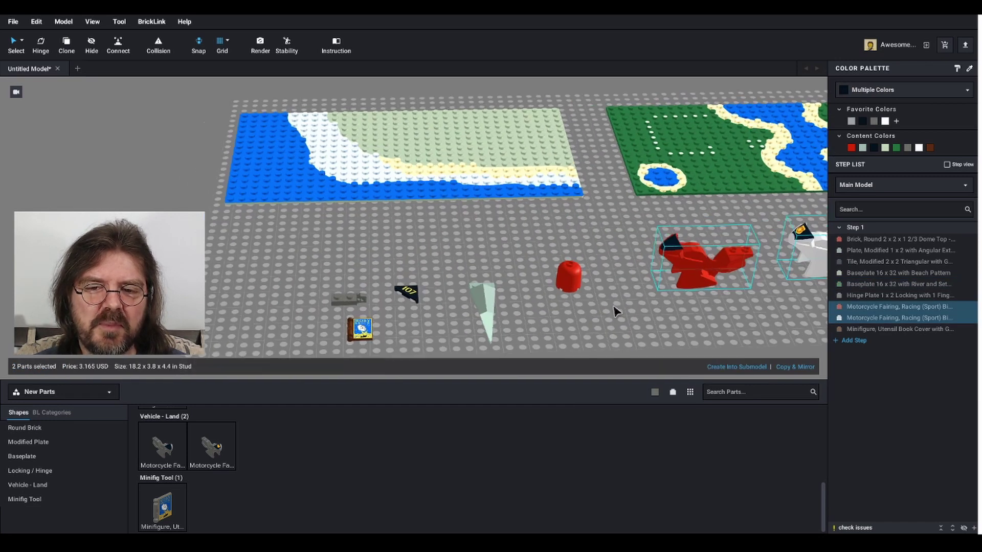
{"action": "left_click", "coordinate": [578, 249]}
{"action": "right_click_drag", "start_coordinate": [578, 249], "coordinate": [638, 284]}
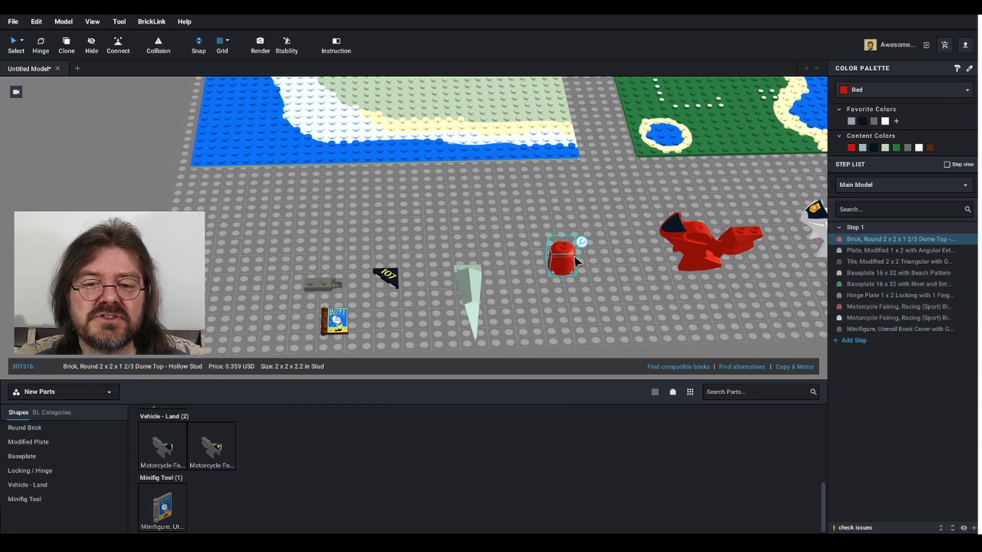
{"action": "left_click", "coordinate": [469, 286]}
{"action": "right_click_drag", "start_coordinate": [469, 285], "coordinate": [569, 275]}
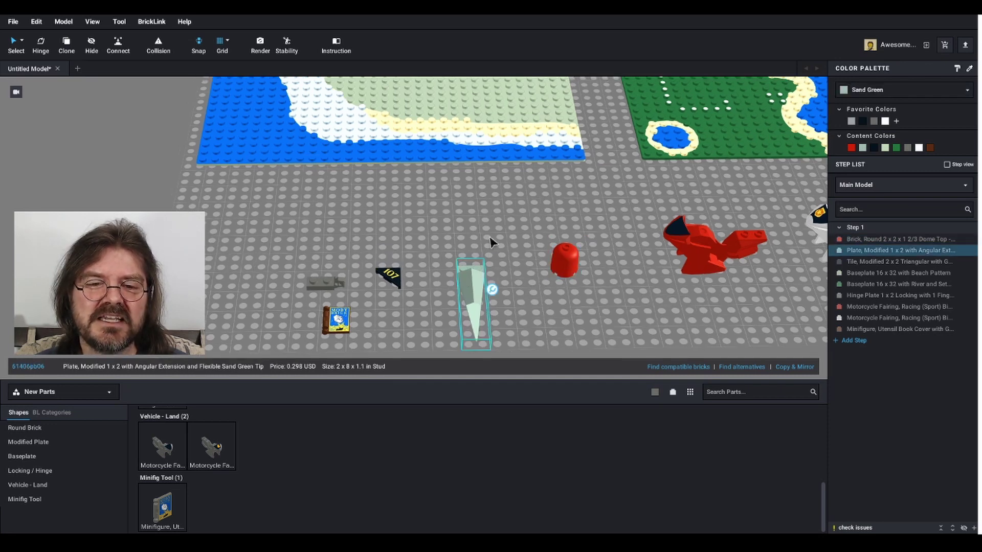
- Examine the 'MOBY BRICK' minifigure book cover and the 1 x 2 locking hinge plate by selecting them in turn
{"action": "left_click", "coordinate": [339, 329]}
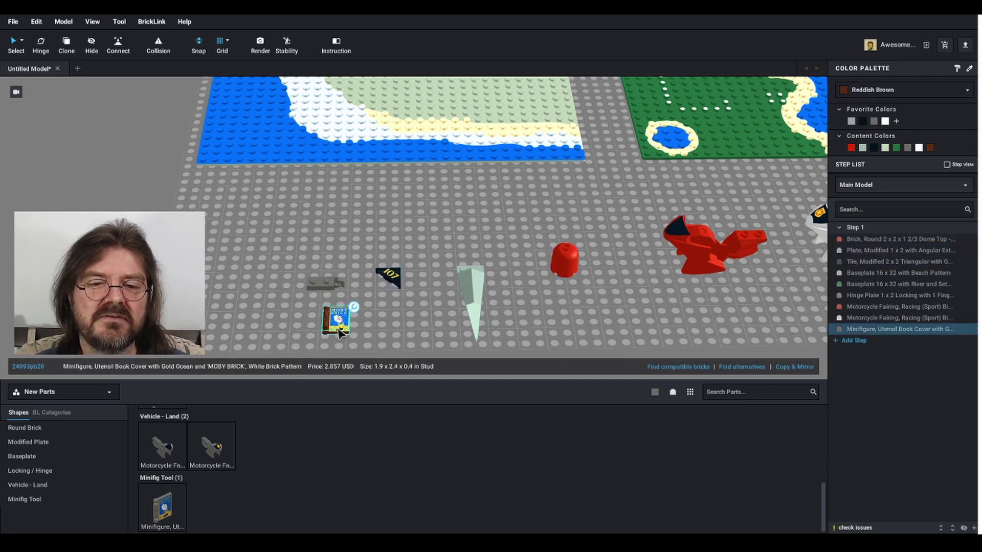
{"action": "middle_click_drag", "start_coordinate": [422, 319], "coordinate": [463, 305]}
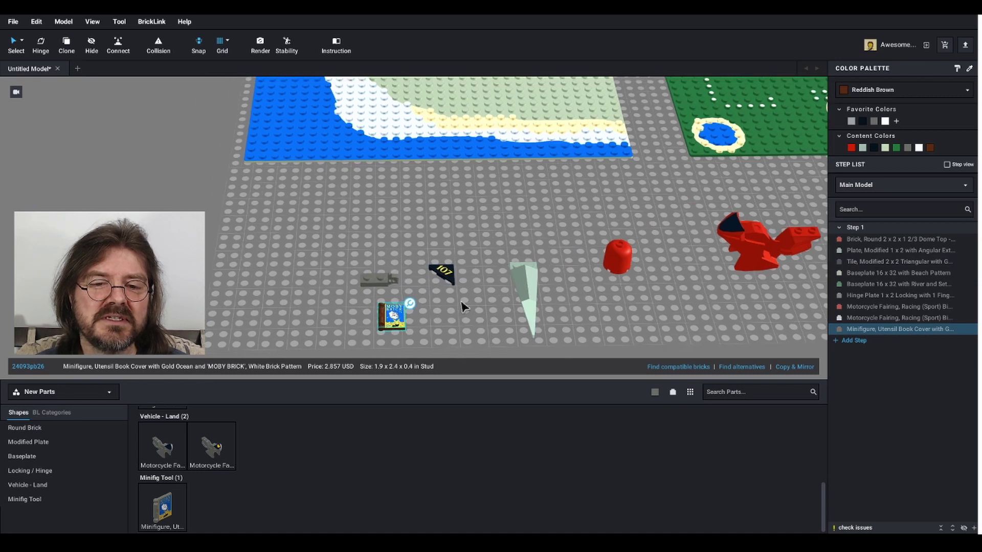
{"action": "left_click", "coordinate": [392, 280]}
{"action": "scroll", "coordinate": [563, 221], "scroll_direction": "down", "scroll_amount": 5}
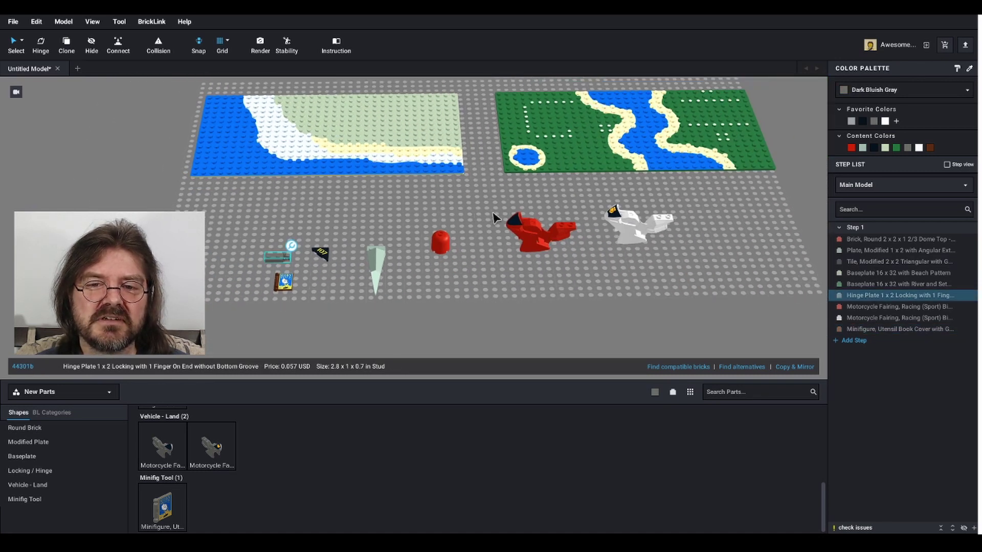
{"action": "scroll", "coordinate": [495, 221], "scroll_direction": "down", "scroll_amount": 3}
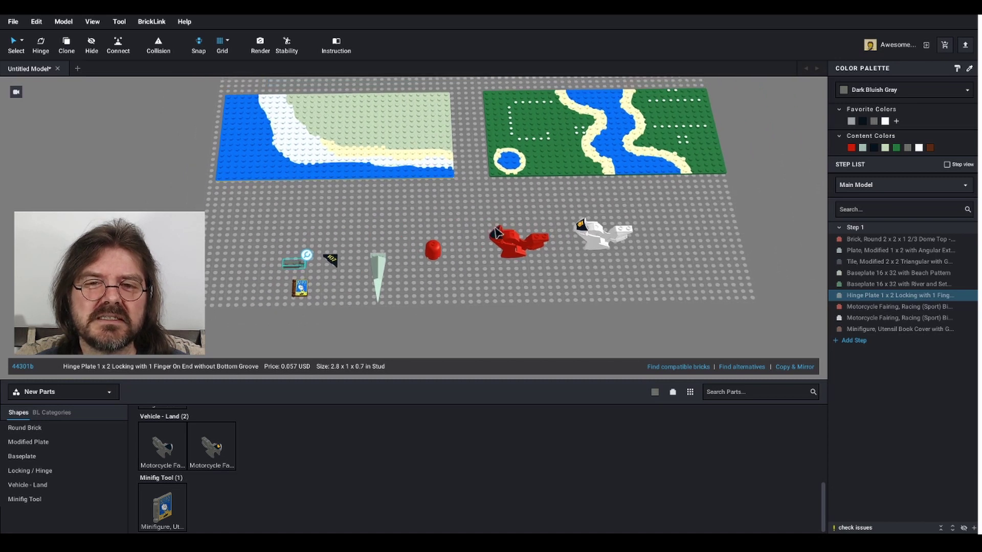
{"action": "right_click_drag", "start_coordinate": [494, 233], "coordinate": [500, 232]}
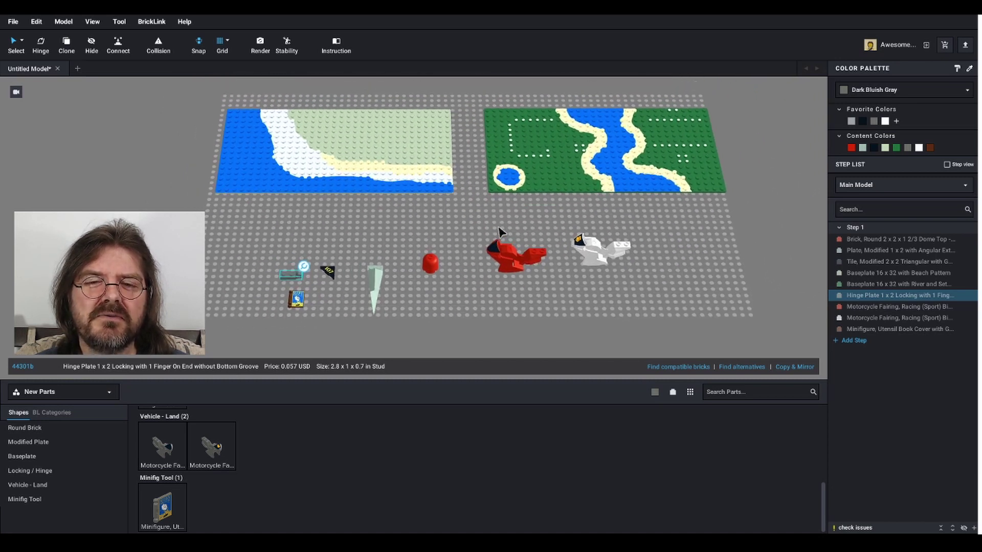
{"action": "scroll", "coordinate": [499, 230], "scroll_direction": "up", "scroll_amount": 2}
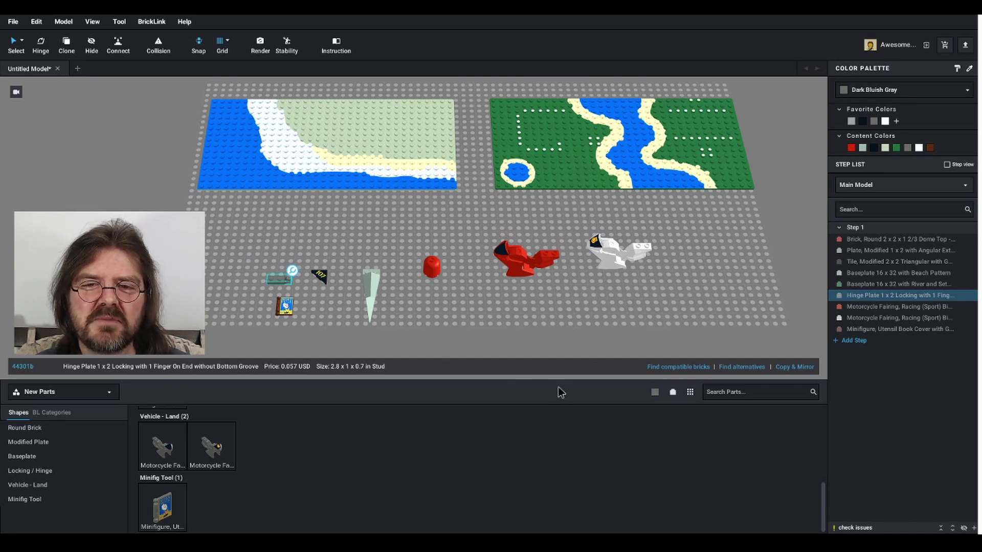
{"action": "right_click_drag", "start_coordinate": [496, 306], "coordinate": [464, 311]}
{"action": "scroll", "coordinate": [464, 311], "scroll_direction": "down", "scroll_amount": 2}
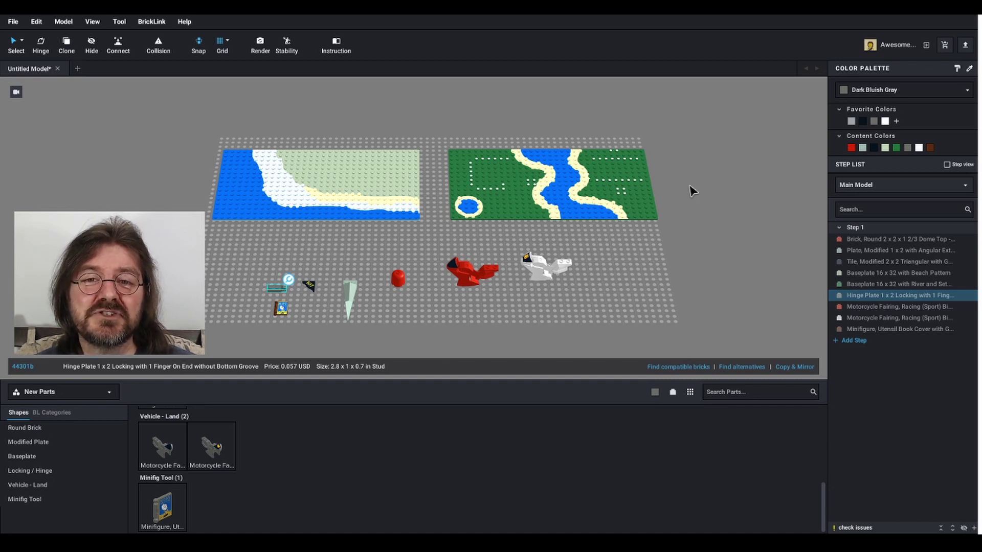
{"action": "scroll", "coordinate": [692, 190], "scroll_direction": "up", "scroll_amount": 1}
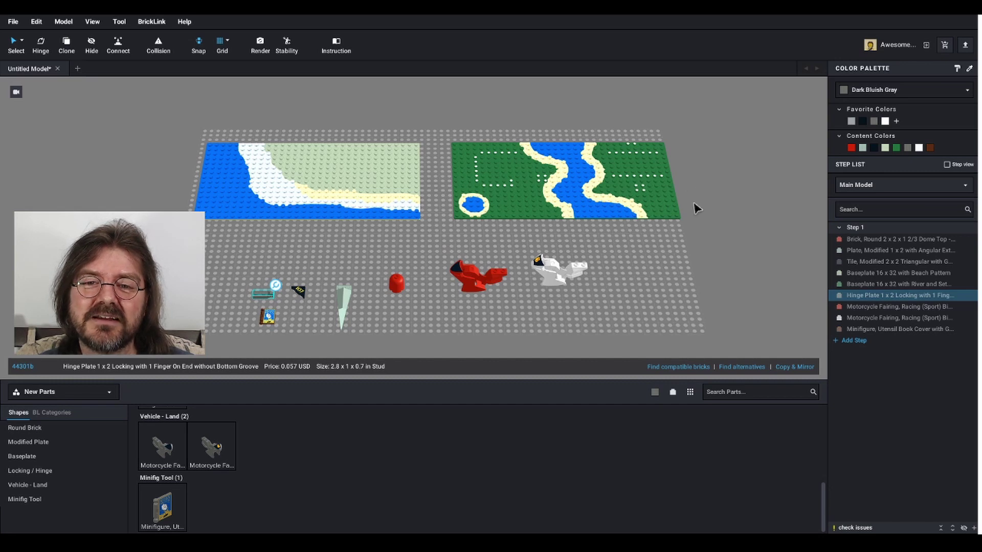
{"action": "right_click_drag", "start_coordinate": [694, 209], "coordinate": [695, 220]}
{"action": "left_click", "coordinate": [695, 219]}
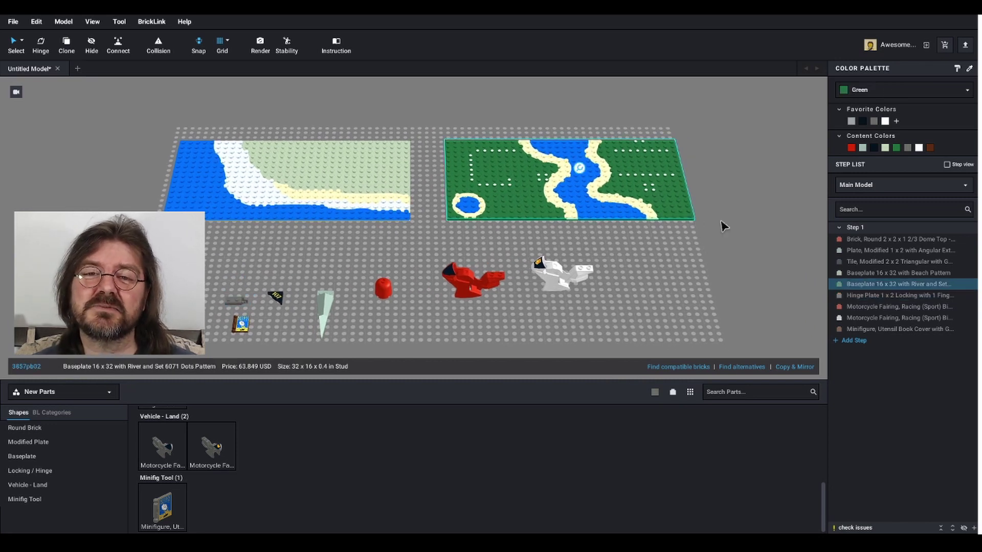
{"action": "right_click_drag", "start_coordinate": [732, 248], "coordinate": [733, 251]}
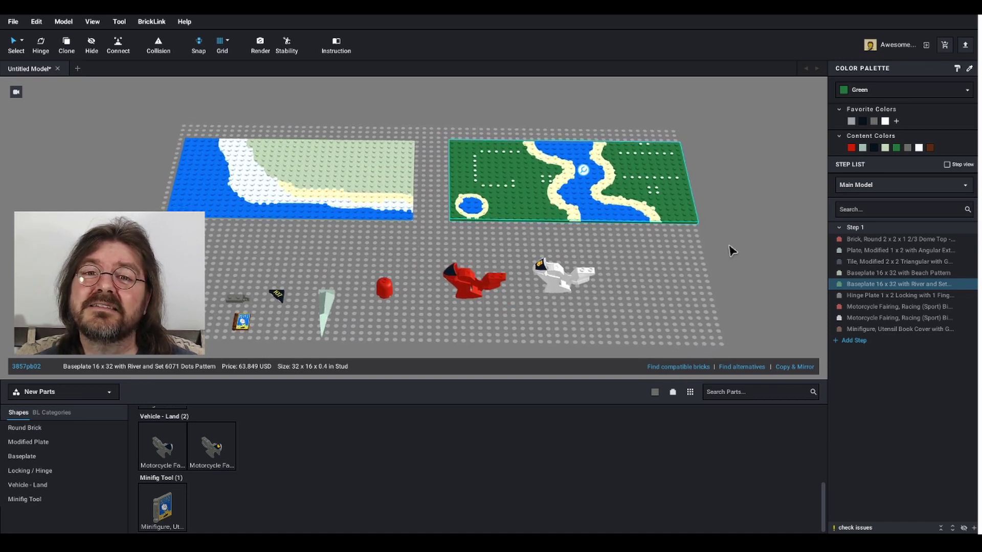